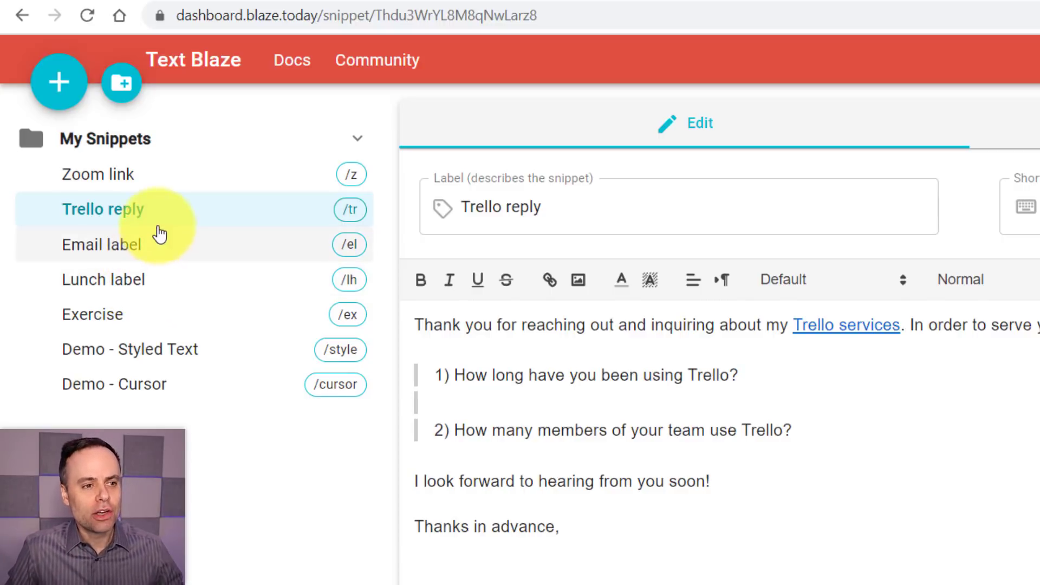
pyautogui.click(159, 190)
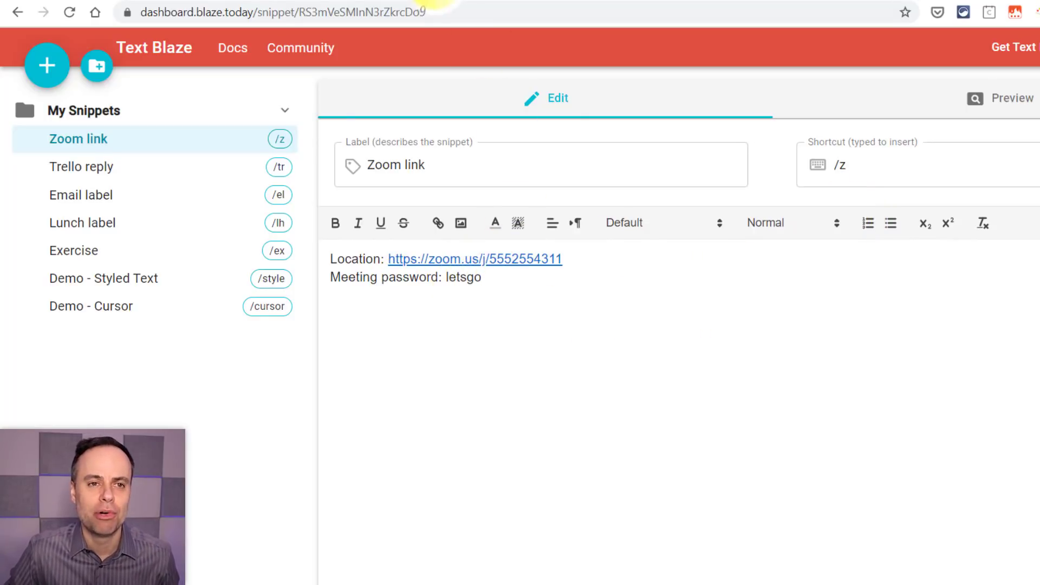
# - Expand the /zoom snippet in the blank Google Doc to insert the meeting location and password lines
pyautogui.click(433, 3)
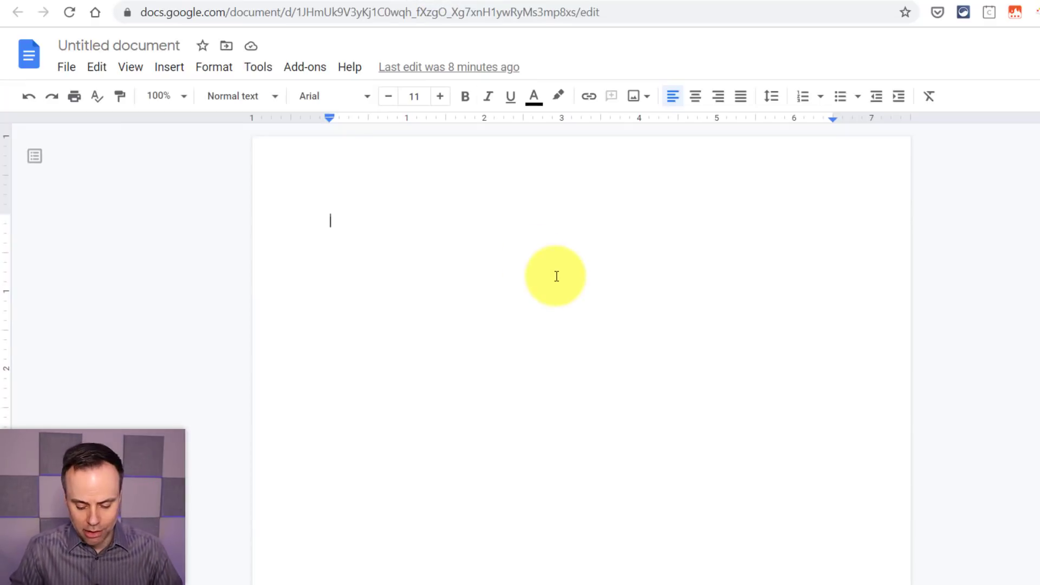
pyautogui.write('/zoom.us/j/5552554311')
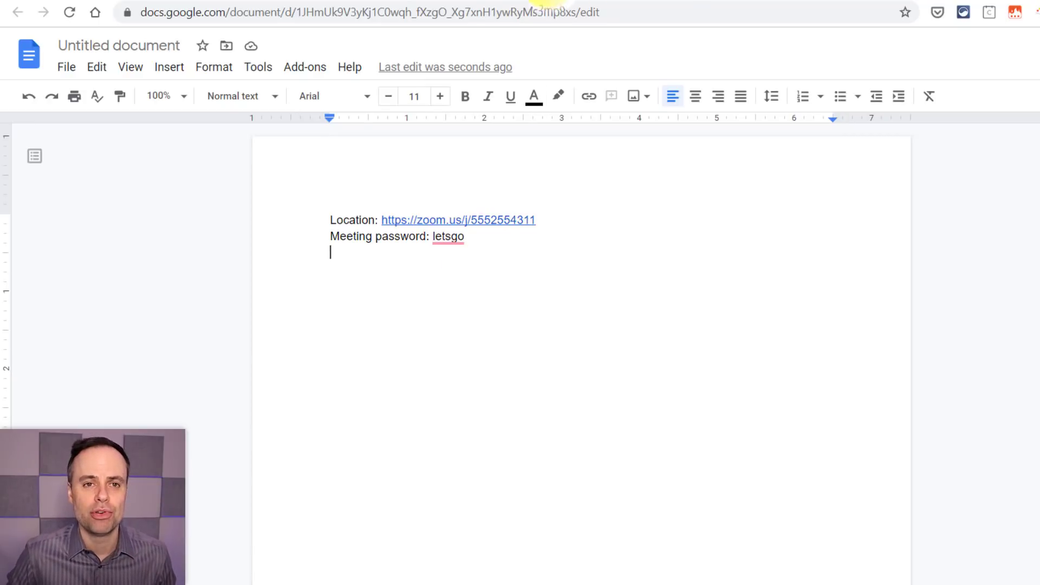
pyautogui.click(547, 0)
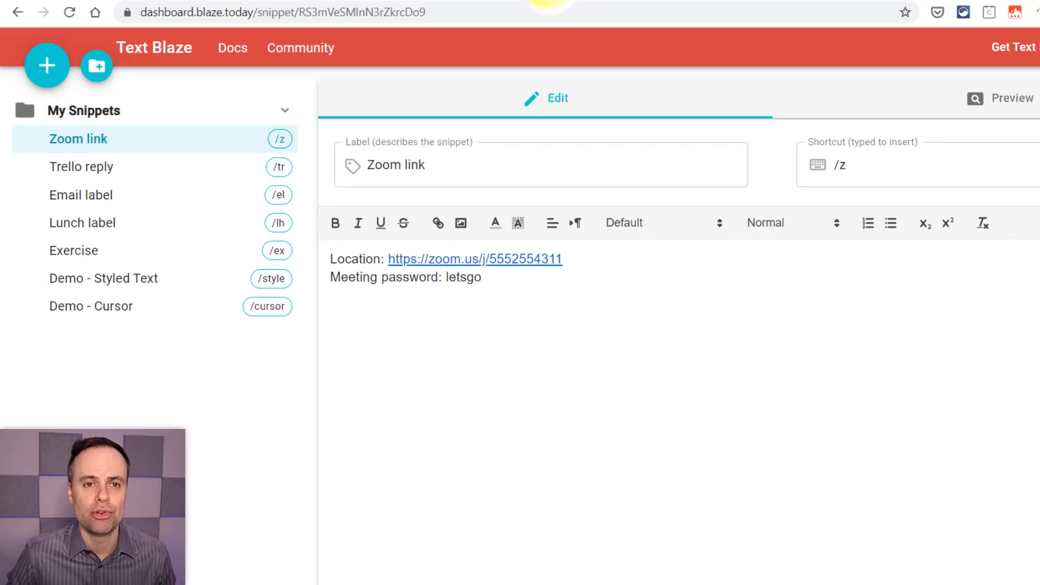
# - Add an empty New Snippet with shortcut /do, then open Trello reply with the cursor after line 2
pyautogui.click(48, 66)
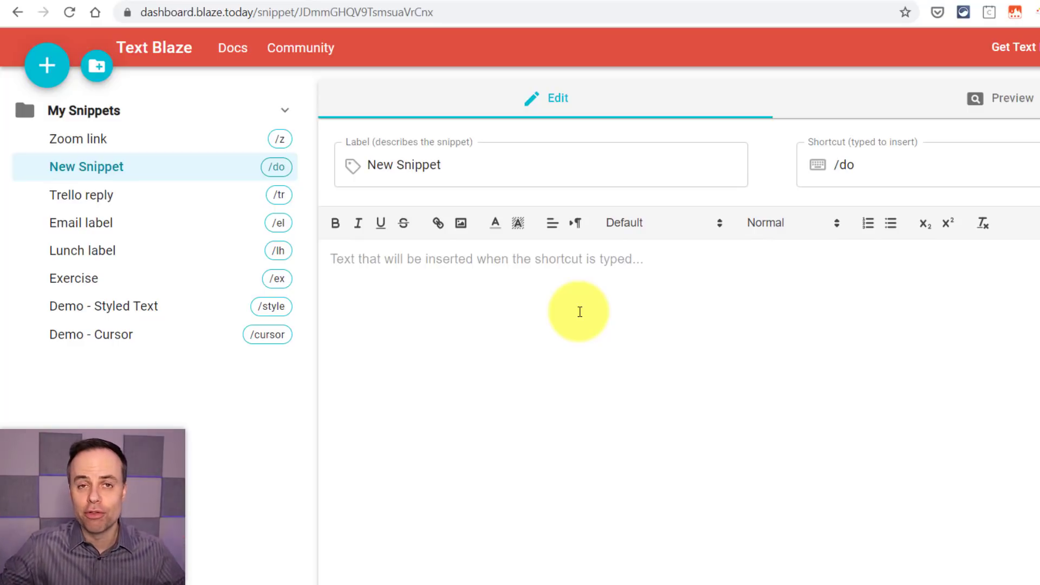
pyautogui.click(165, 197)
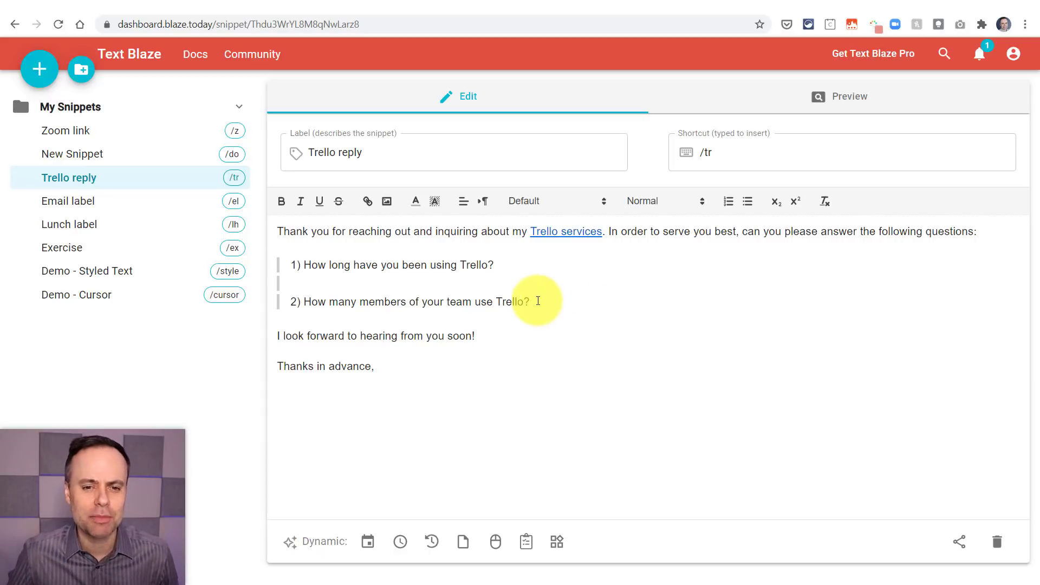
pyautogui.click(554, 308)
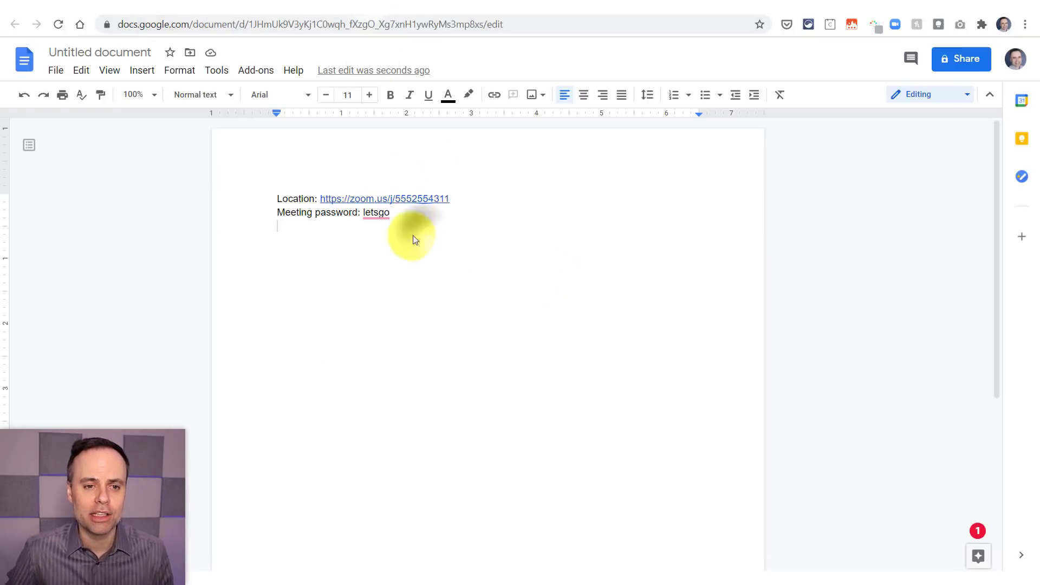
# - Replace the Zoom lines in the Google Doc with the expanded /tr Trello reply message
pyautogui.moveTo(403, 214); pyautogui.dragTo(191, 190)
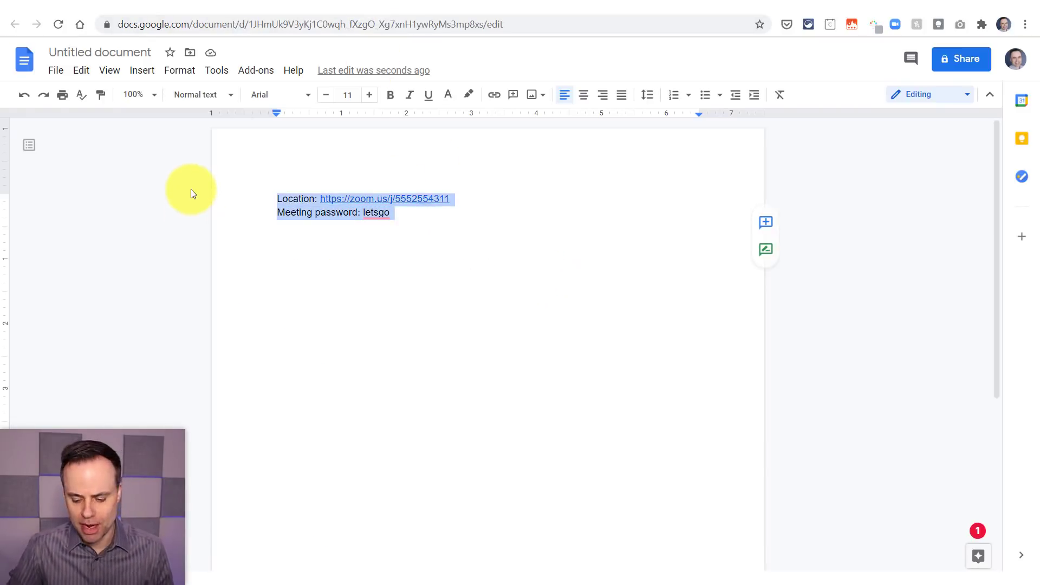
pyautogui.press('BackSpace')
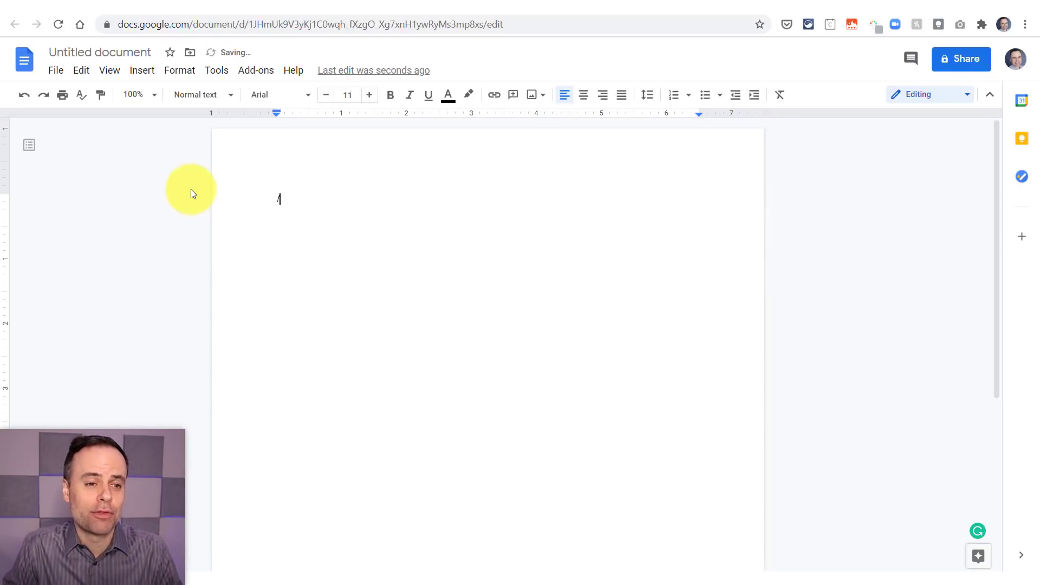
pyautogui.write('/t')
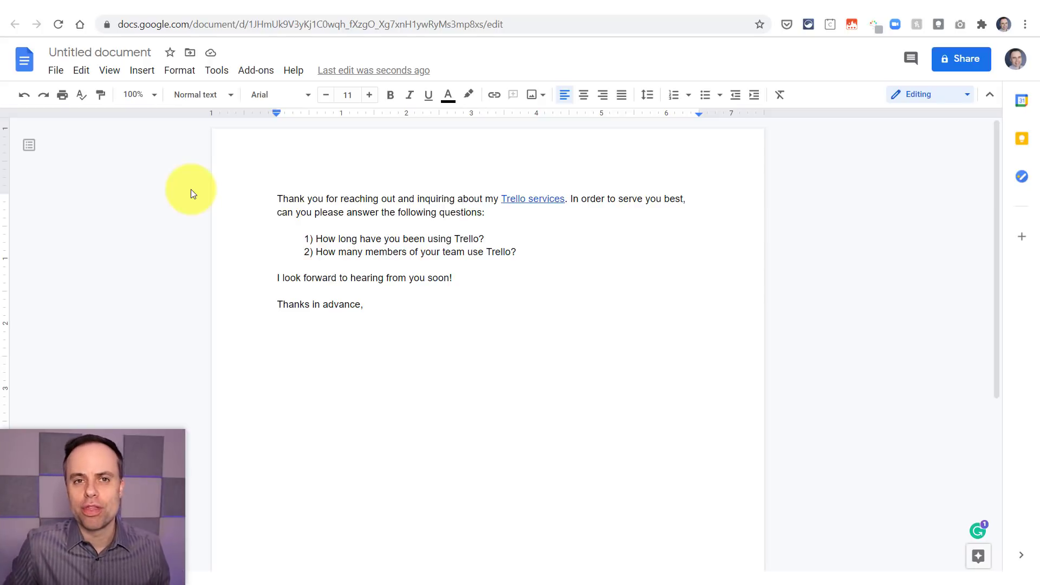
pyautogui.click(465, 0)
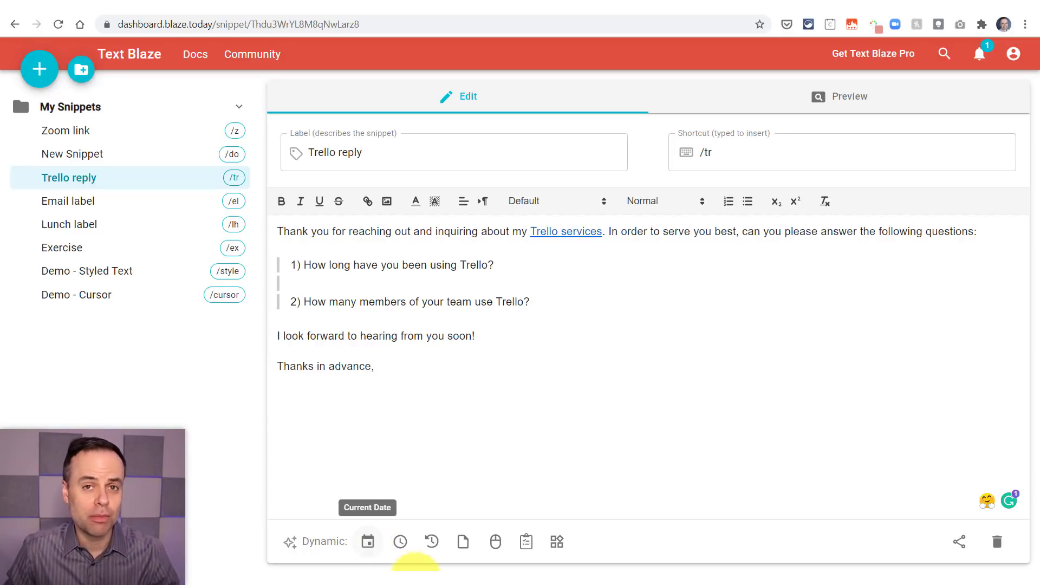
# - Bring up TextExpander showing its Form submission response snippet (zform) with date fill-ins
pyautogui.click(631, 559)
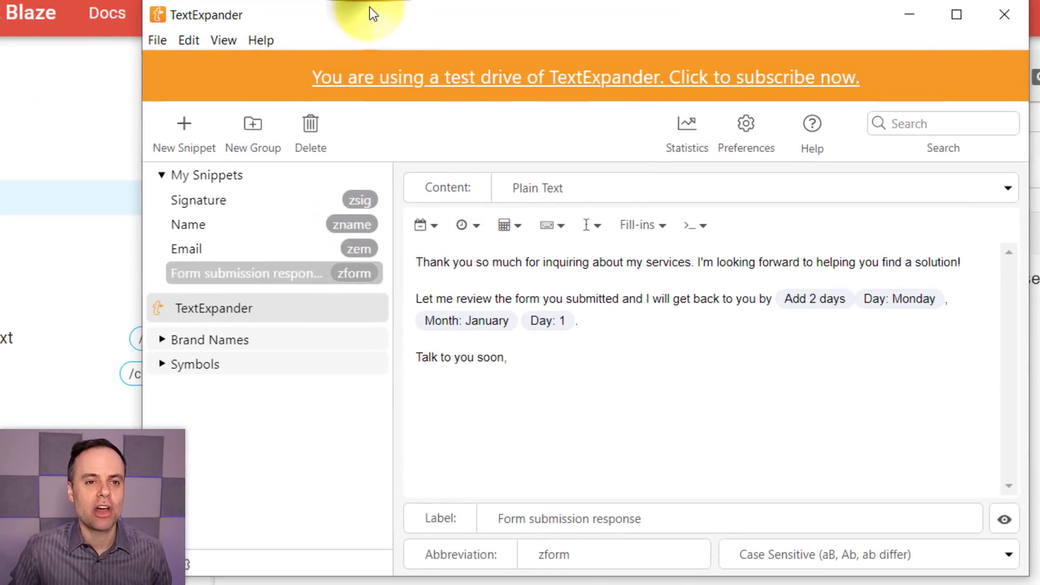
# - Move the TextExpander window aside and back, then view the Email snippet (zem)
pyautogui.moveTo(370, 8); pyautogui.dragTo(620, 104)
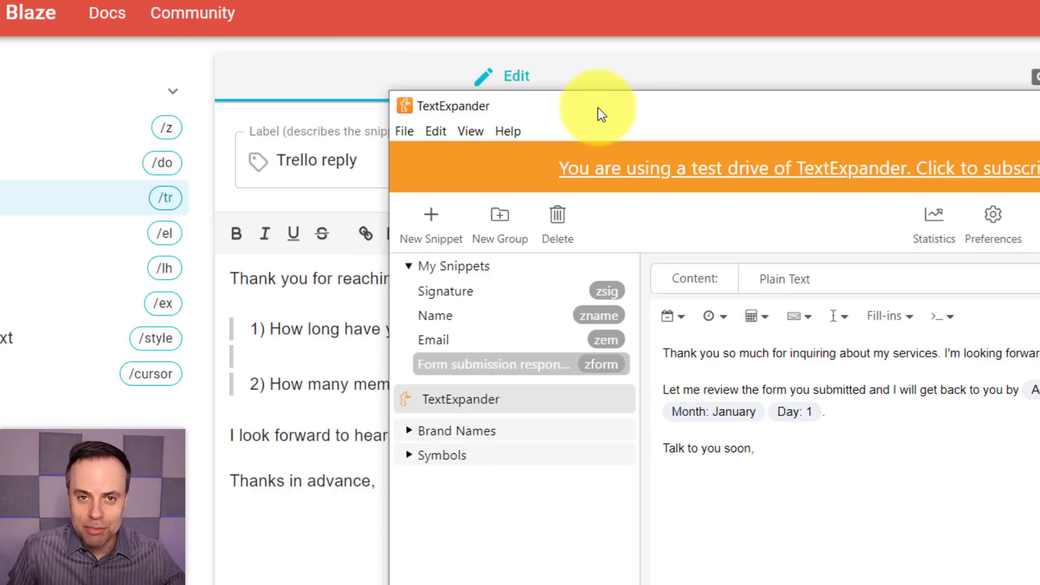
pyautogui.moveTo(608, 107); pyautogui.dragTo(416, 40)
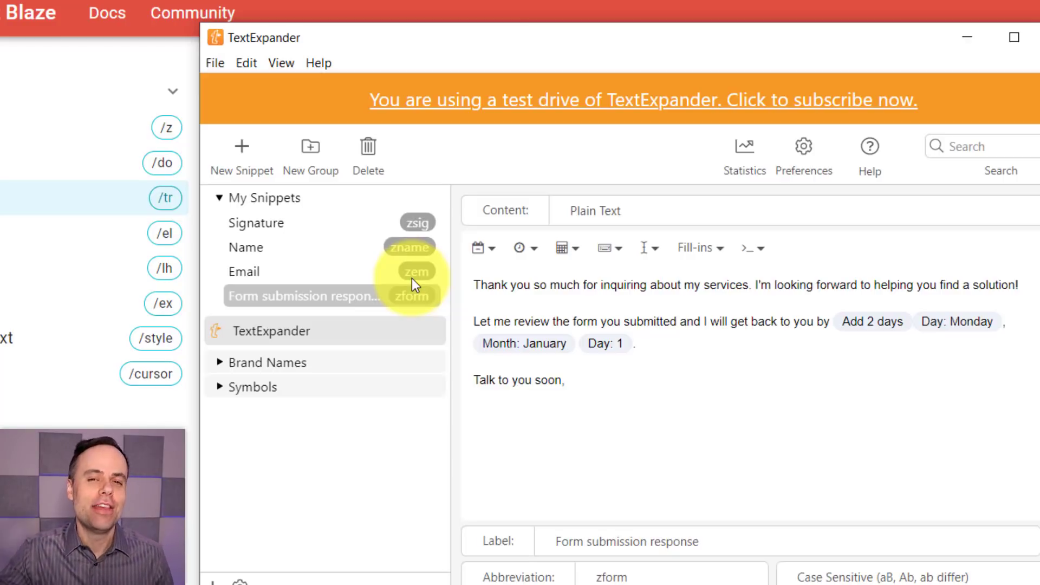
pyautogui.click(412, 278)
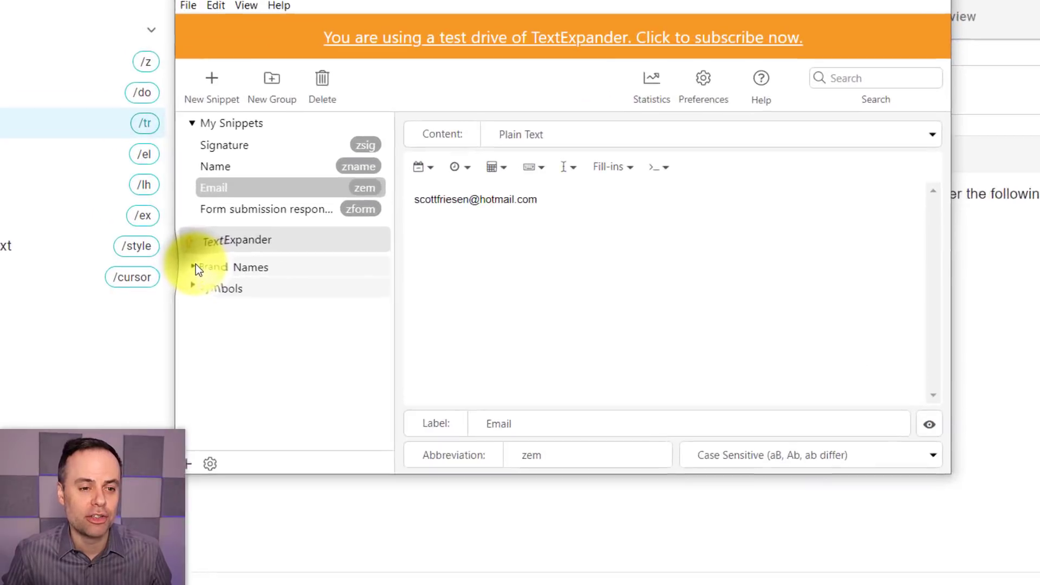
# - Expand the Brand Names group and scroll through its ready-made brand snippets
pyautogui.click(270, 273)
pyautogui.scroll(-20, 246, 323)
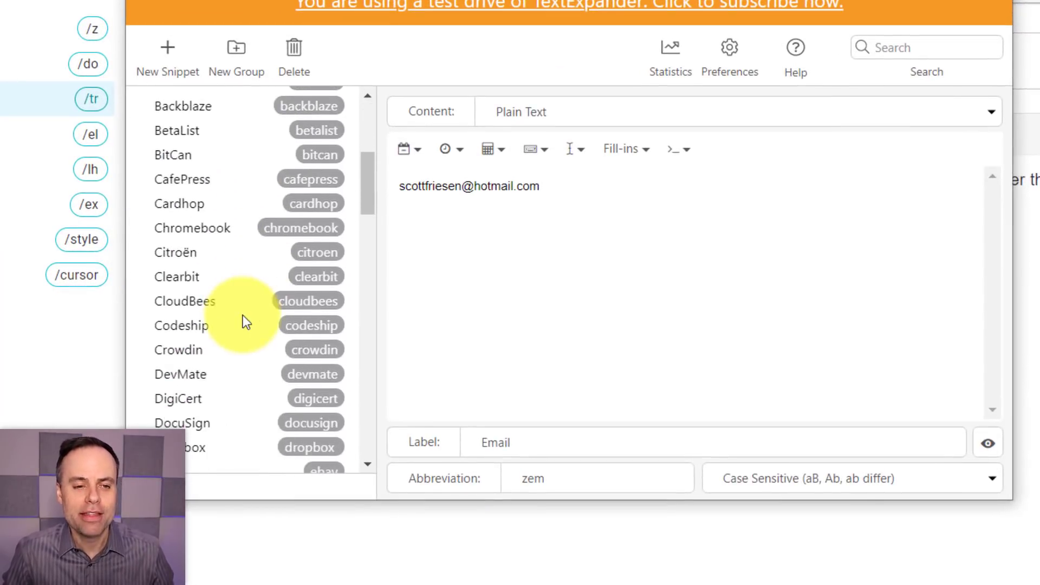
pyautogui.scroll(-6, 243, 324)
pyautogui.scroll(20, 243, 324)
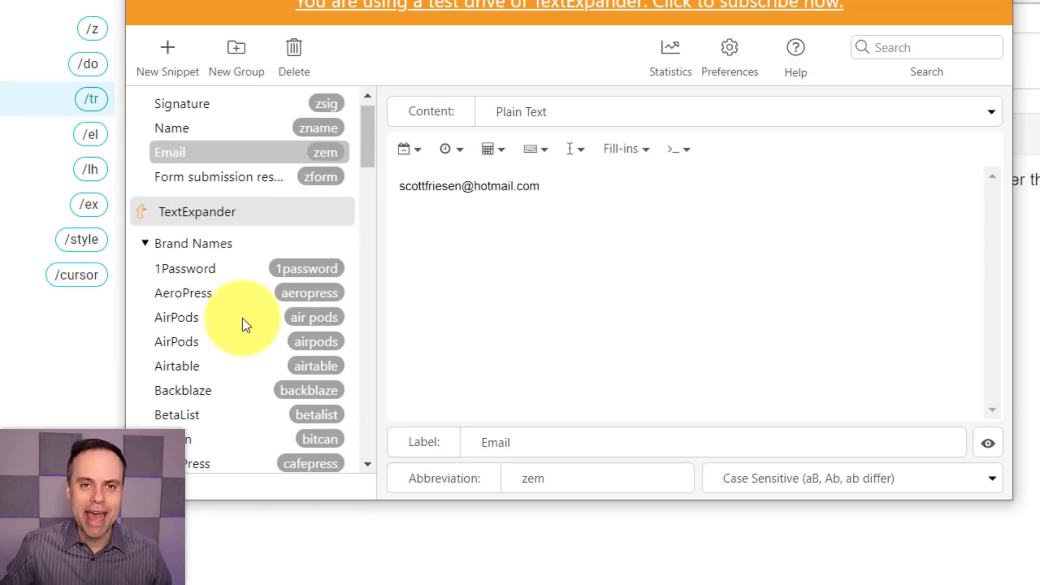
pyautogui.scroll(-4, 247, 324)
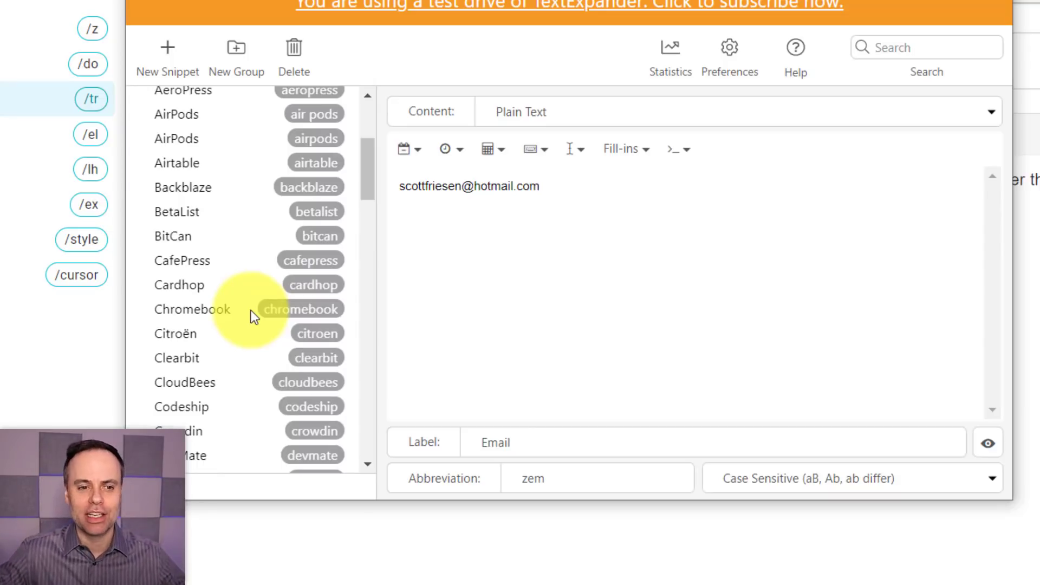
pyautogui.scroll(-8, 225, 313)
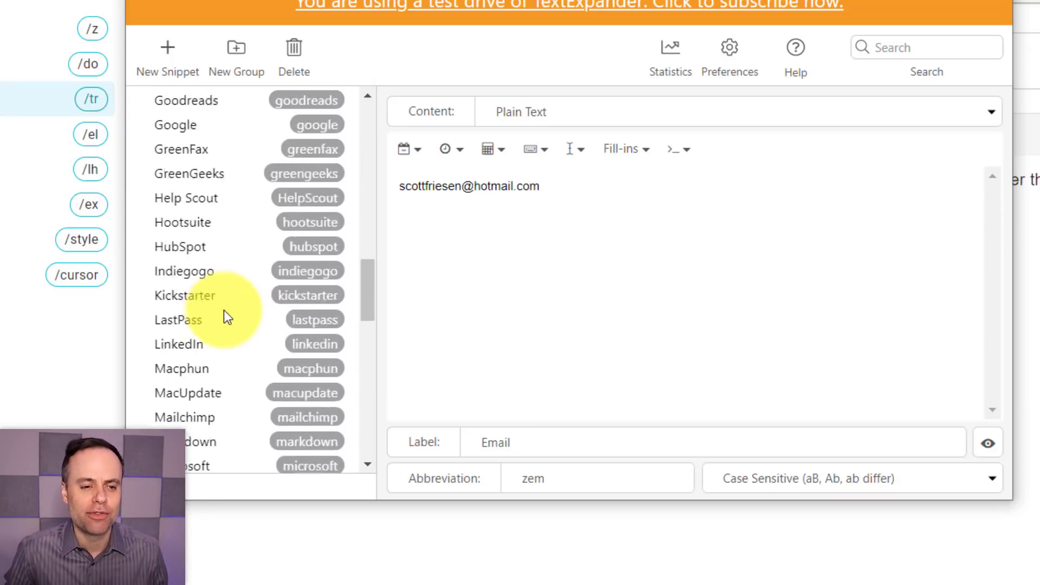
pyautogui.scroll(-4, 223, 310)
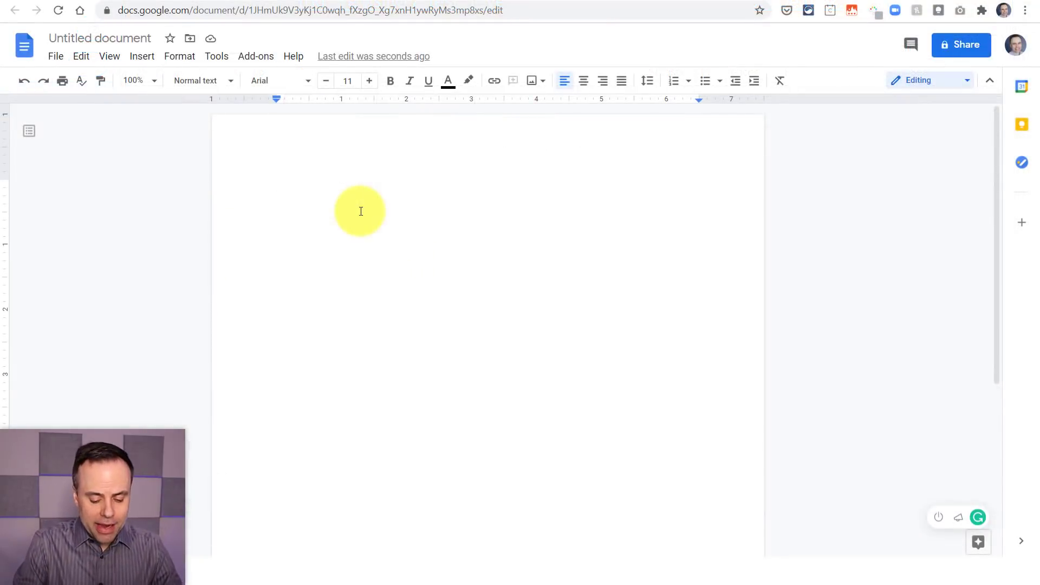
# - Type the MailChimp brand snippet so 'Mailchimp' appears on the document's first line
pyautogui.write('Mail')
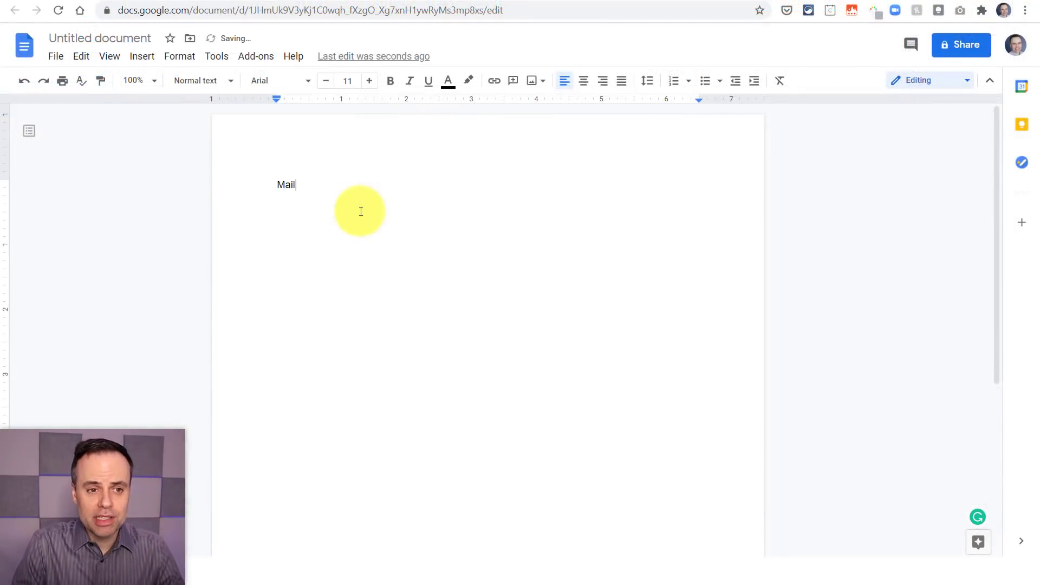
pyautogui.write('Chim')
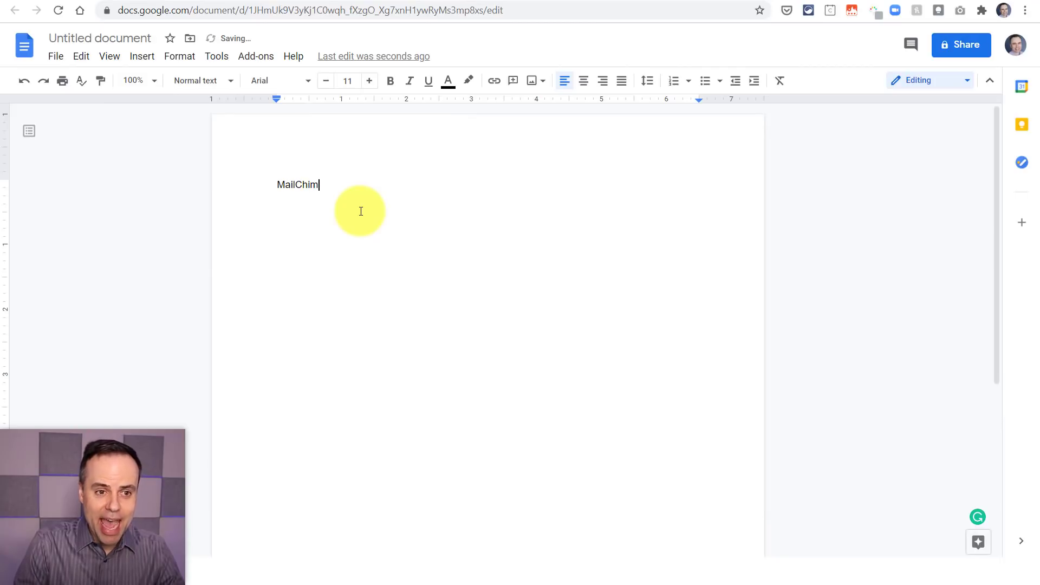
pyautogui.write('p')
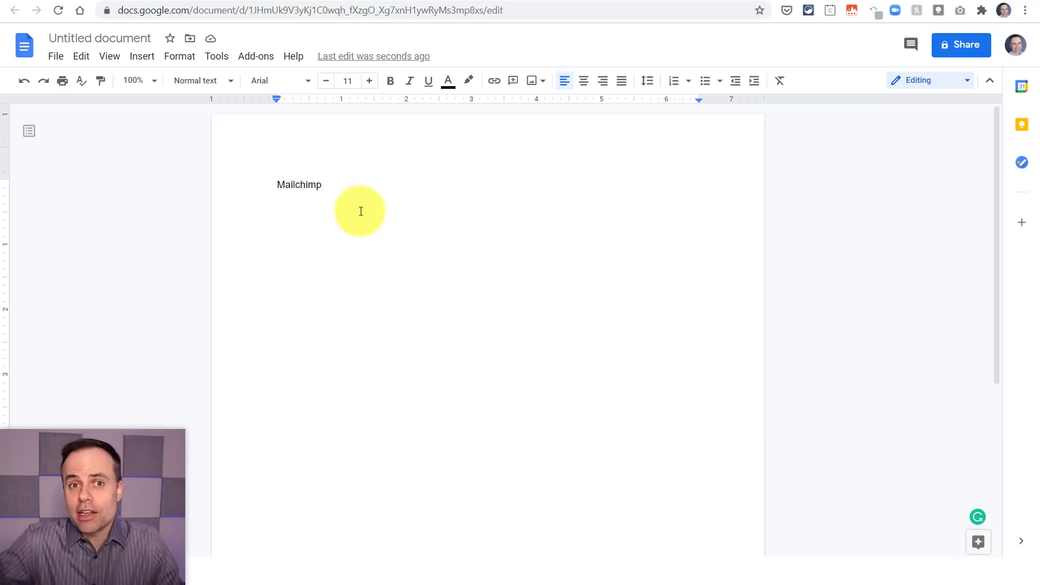
# - Open the zform Form submission response snippet in TextExpander and collapse the Brand Names group
pyautogui.click(626, 548)
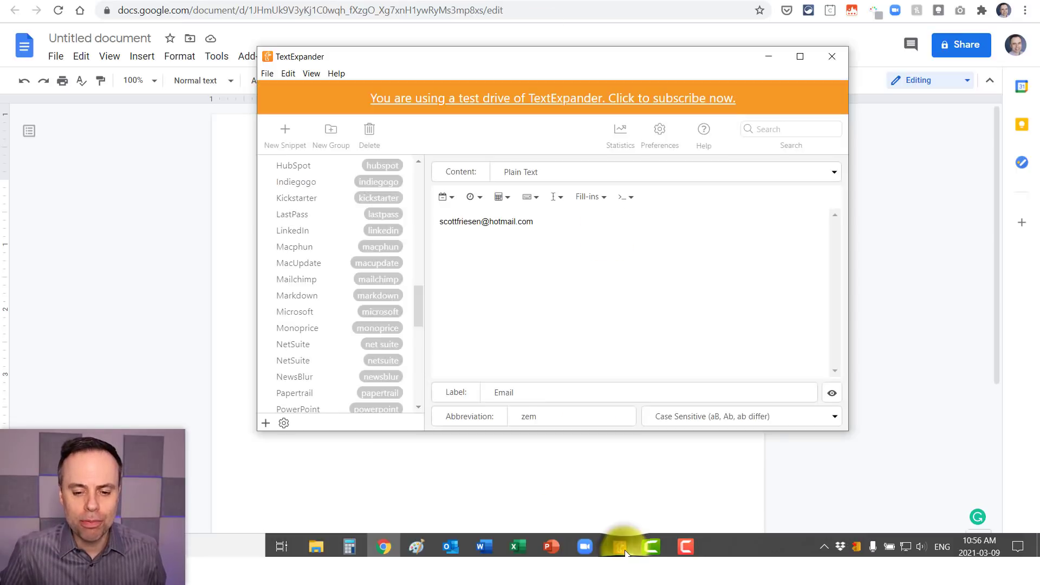
pyautogui.scroll(10, 314, 281)
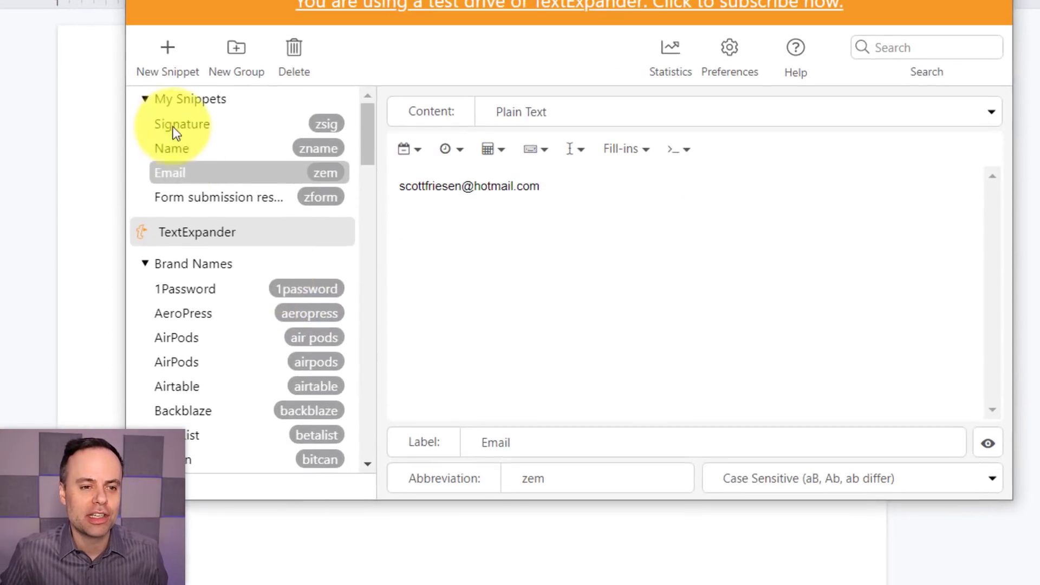
pyautogui.click(224, 208)
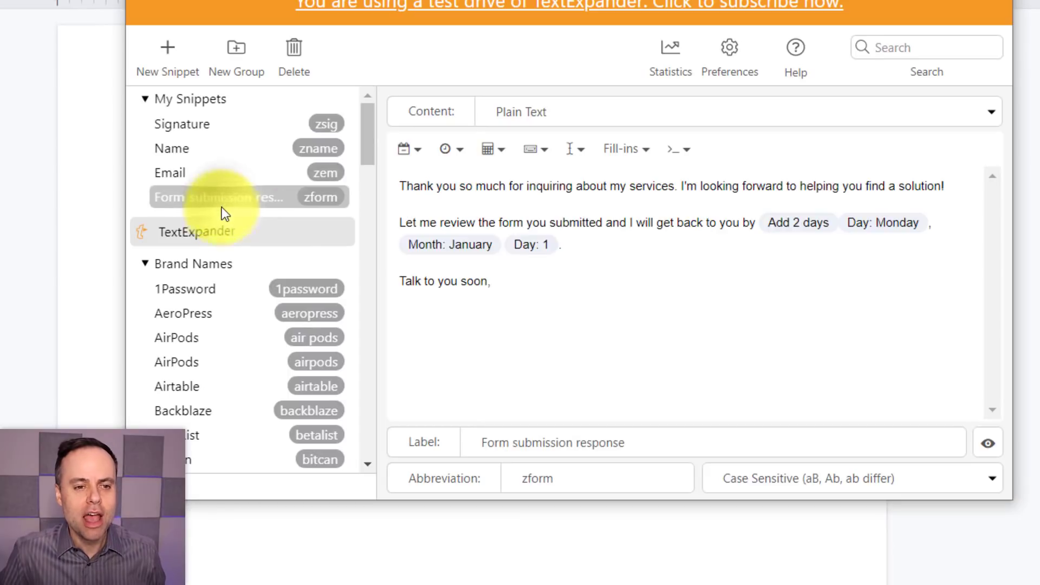
pyautogui.click(143, 263)
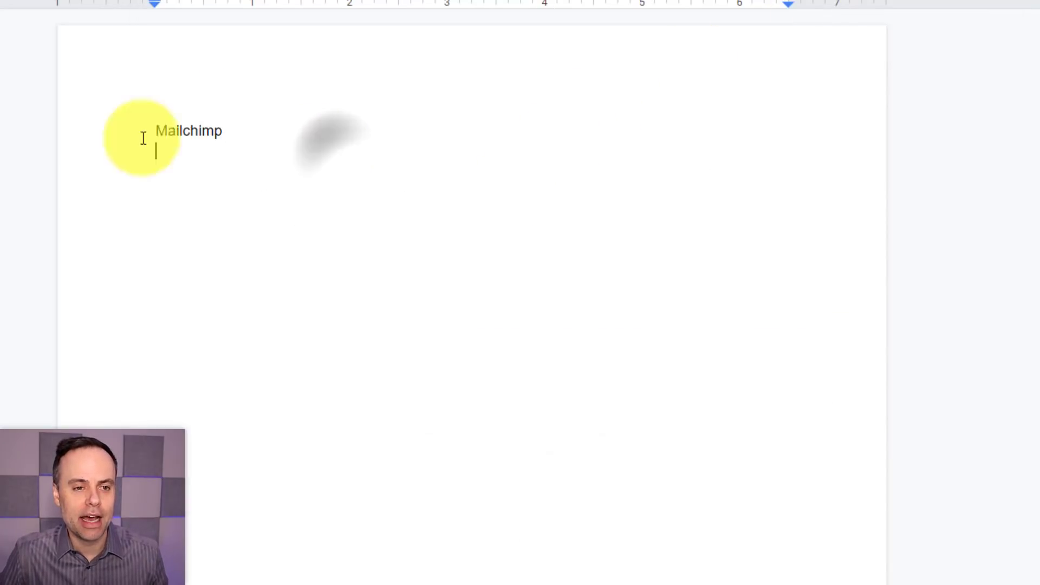
# - Delete Mailchimp, expand zform into the Thursday, March 11 reply, then clear it all
pyautogui.doubleClick(143, 136)
pyautogui.press('BackSpace')
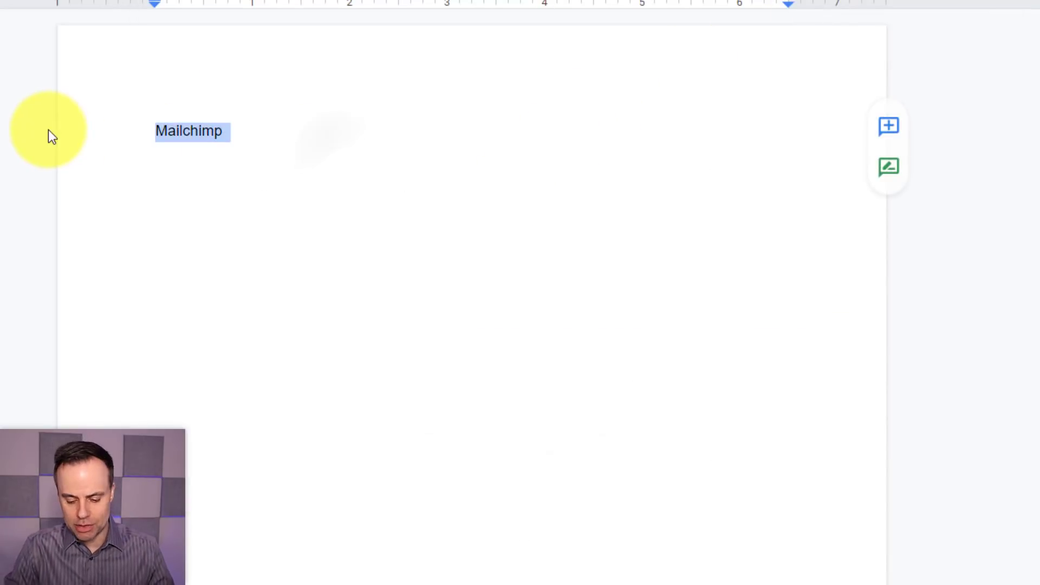
pyautogui.write('zform you submitted and I will get back to you by Thursday, March 11.')
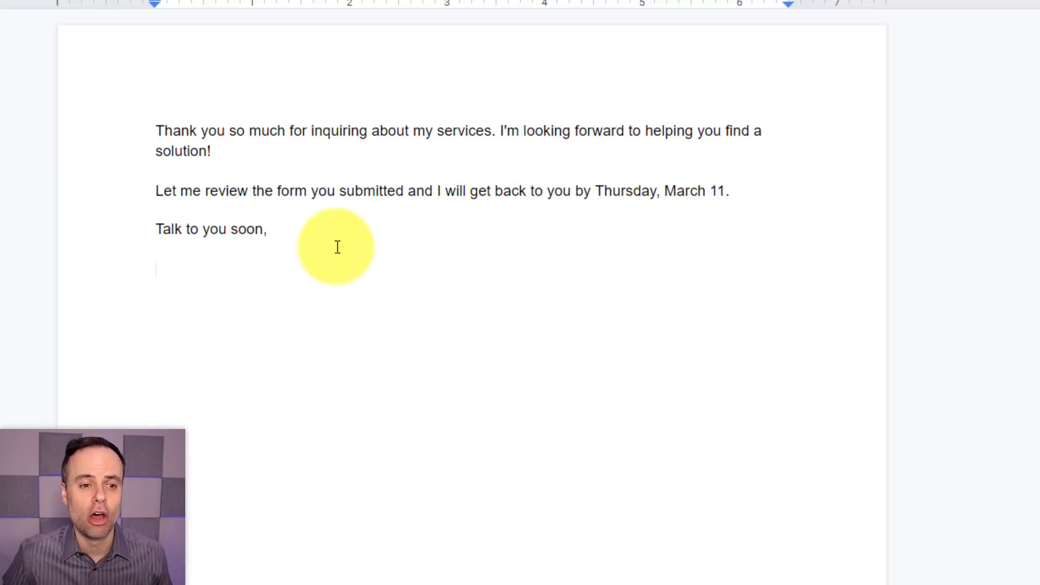
pyautogui.moveTo(334, 233); pyautogui.dragTo(84, 118)
pyautogui.press('BackSpace')
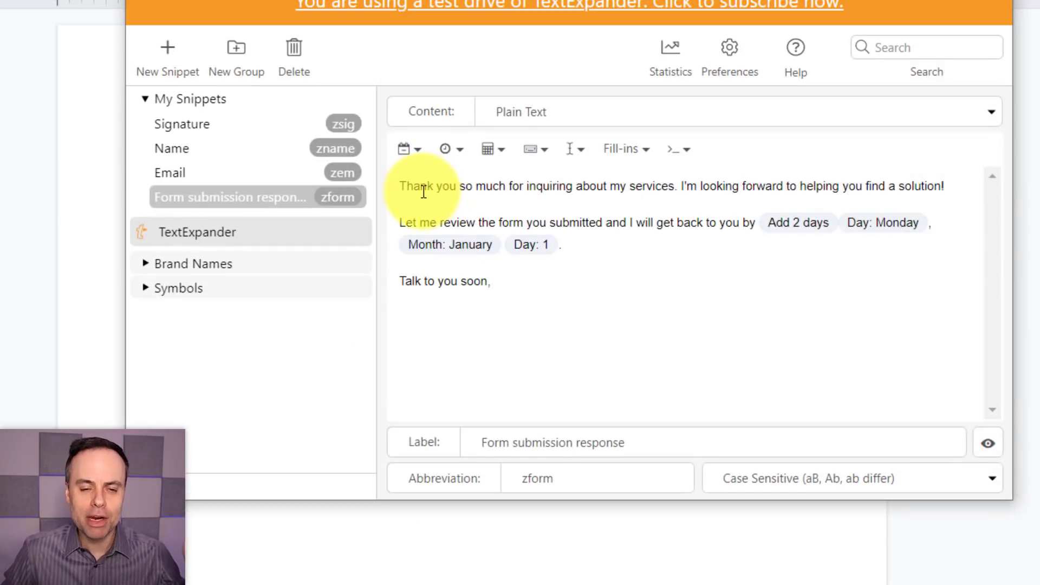
# - Add a first line 'Hi' followed by a single-line fill-in field named Name and a comma
pyautogui.click(404, 187)
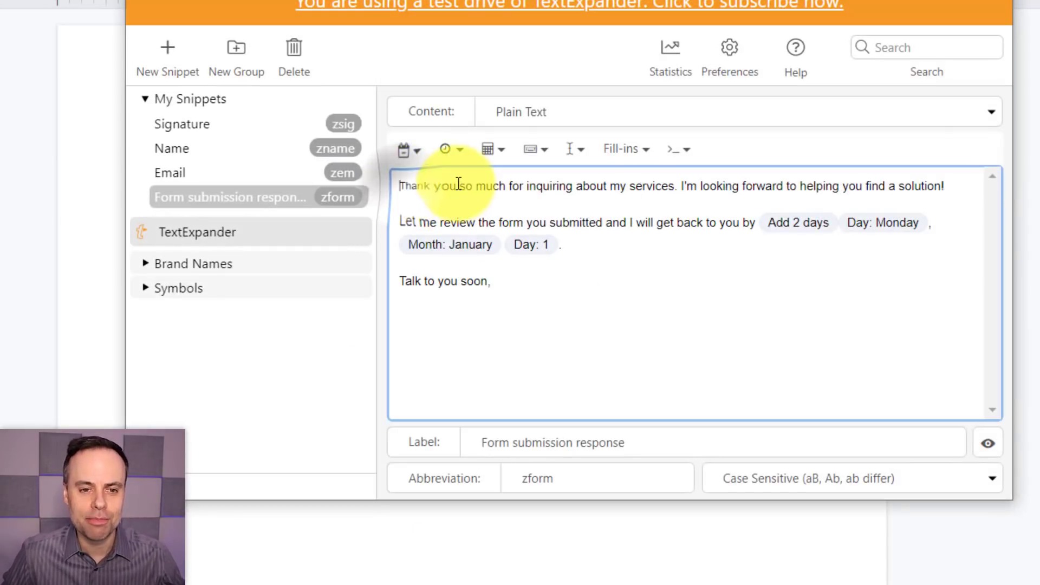
pyautogui.press('Return')
pyautogui.press('Up')
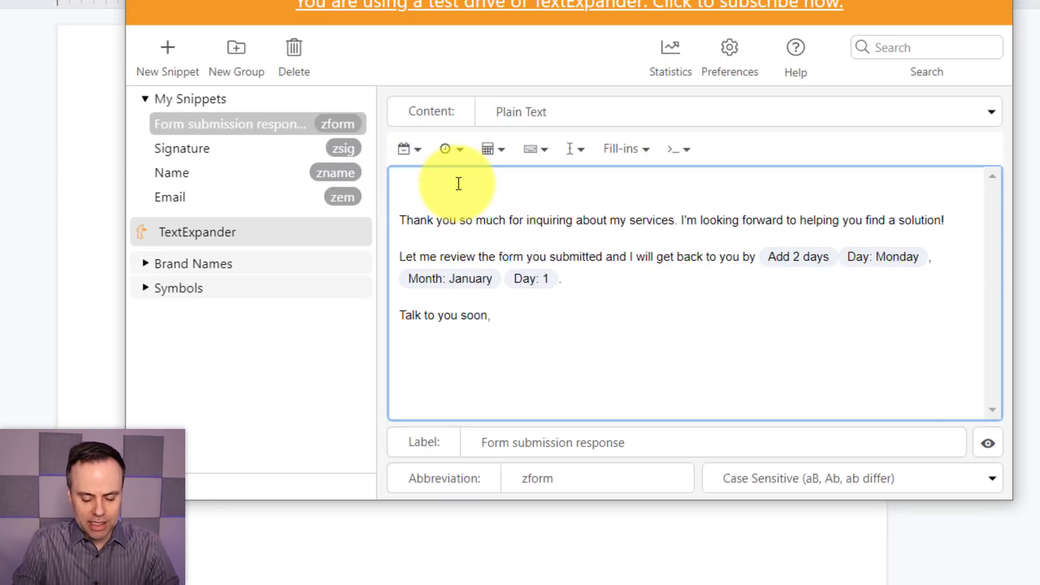
pyautogui.write('Hi')
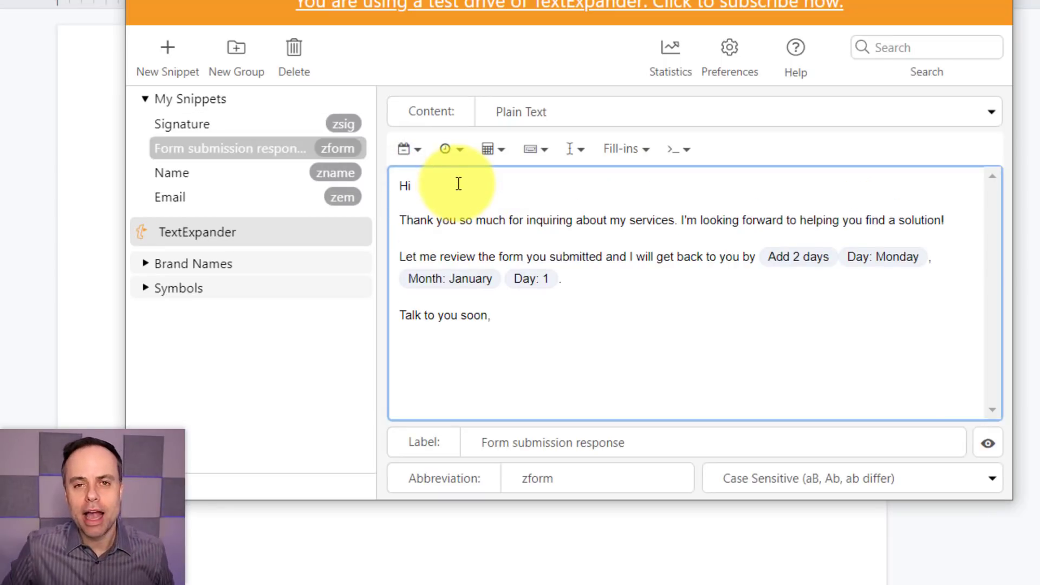
pyautogui.click(634, 158)
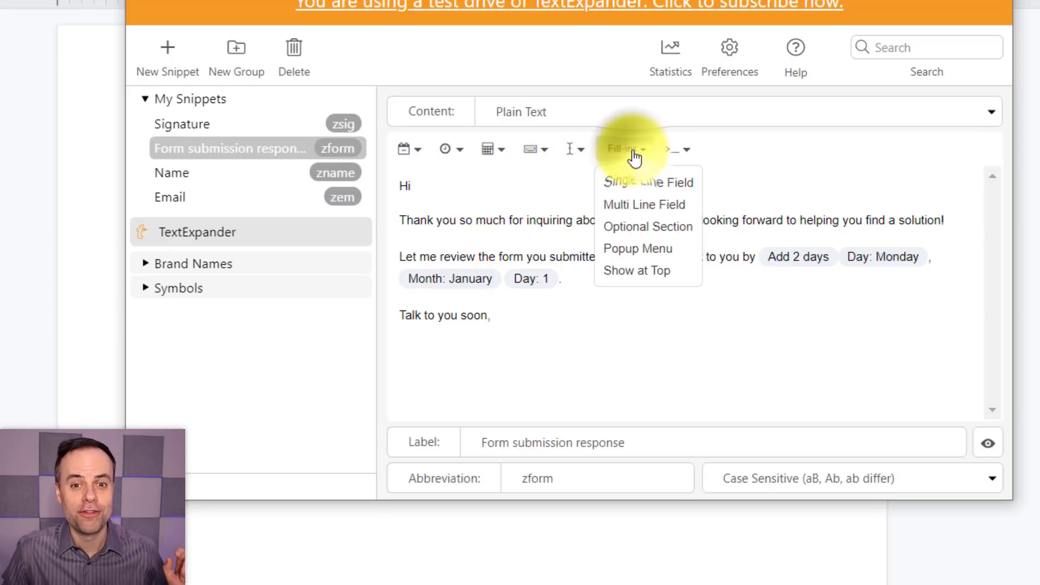
pyautogui.click(647, 187)
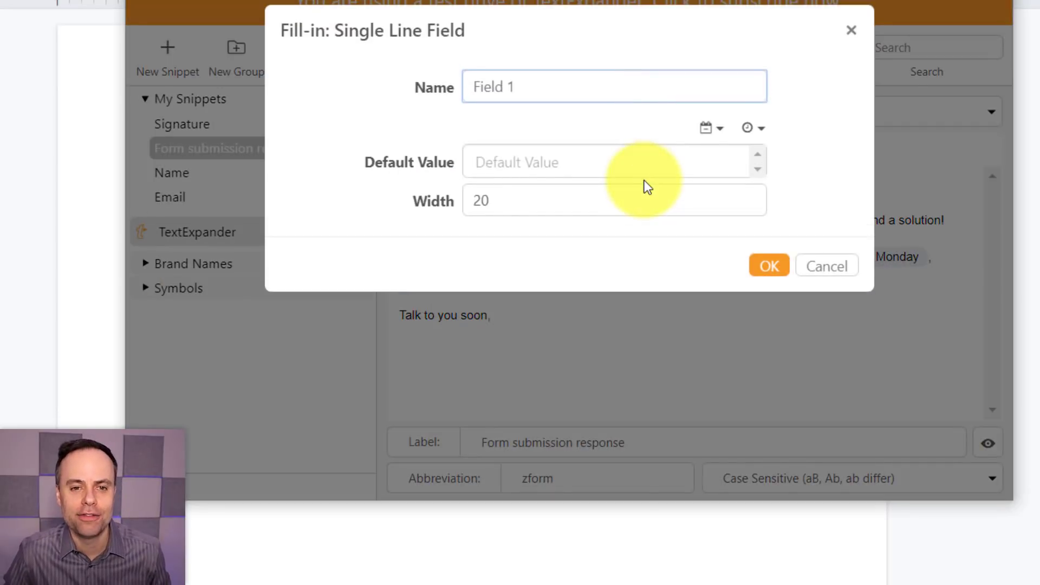
pyautogui.write('Namer')
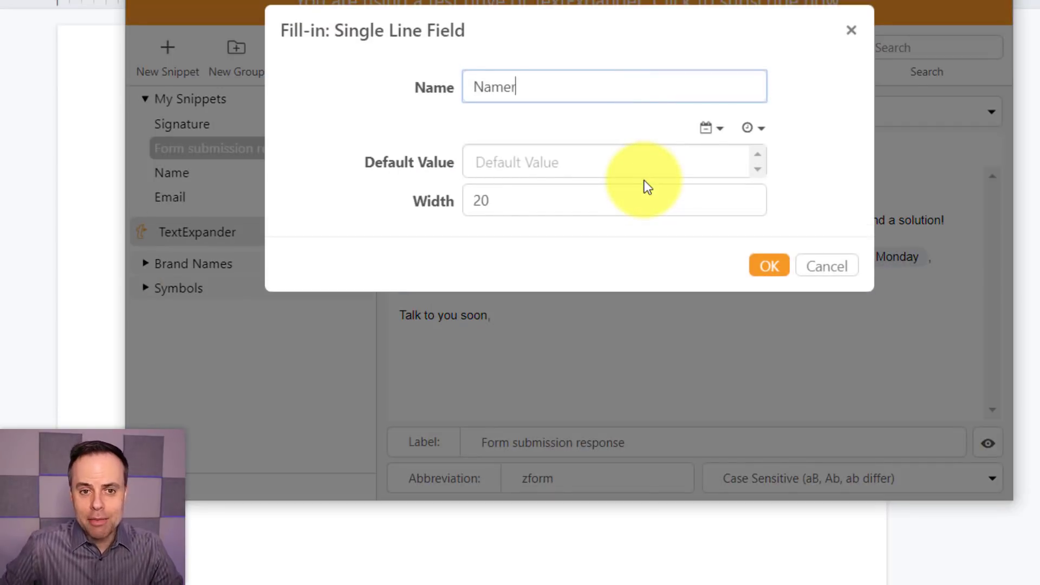
pyautogui.press('BackSpace')
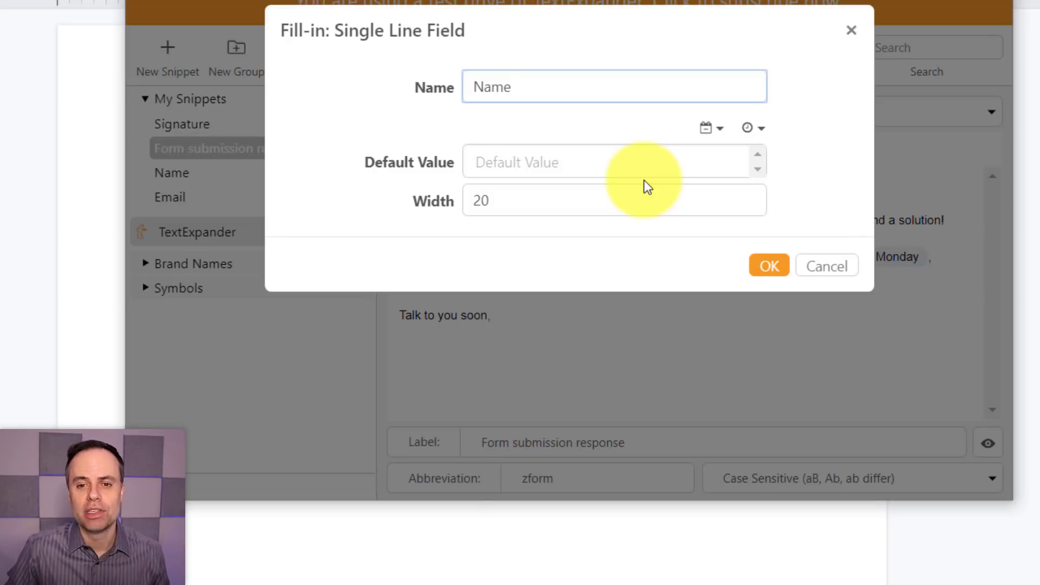
pyautogui.click(771, 268)
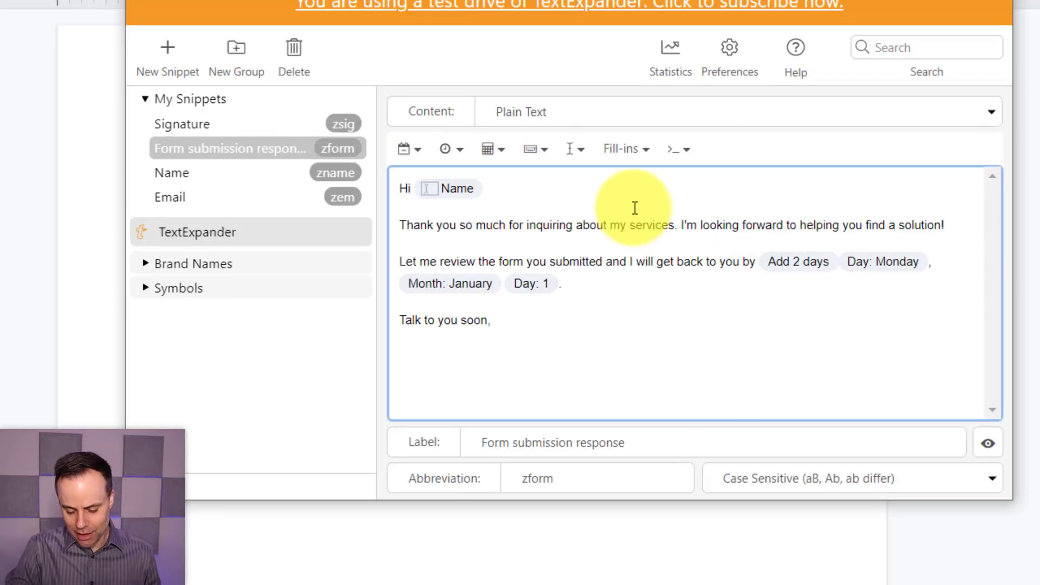
pyautogui.write(',')
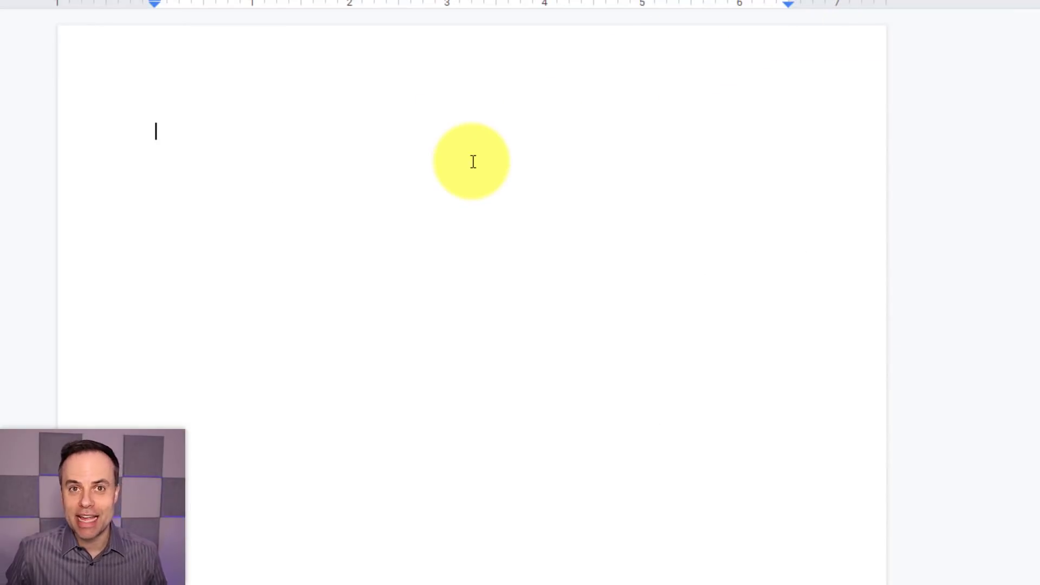
# - Expand the zform snippet with the recipient's name in the greeting, dated Thursday, March 11
pyautogui.write('zform')
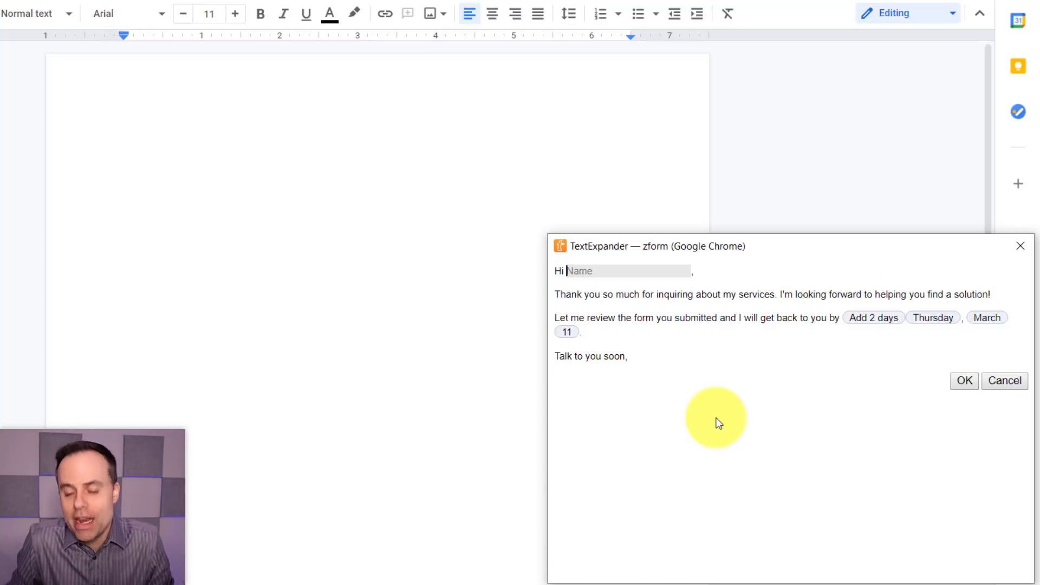
pyautogui.write('Steve')
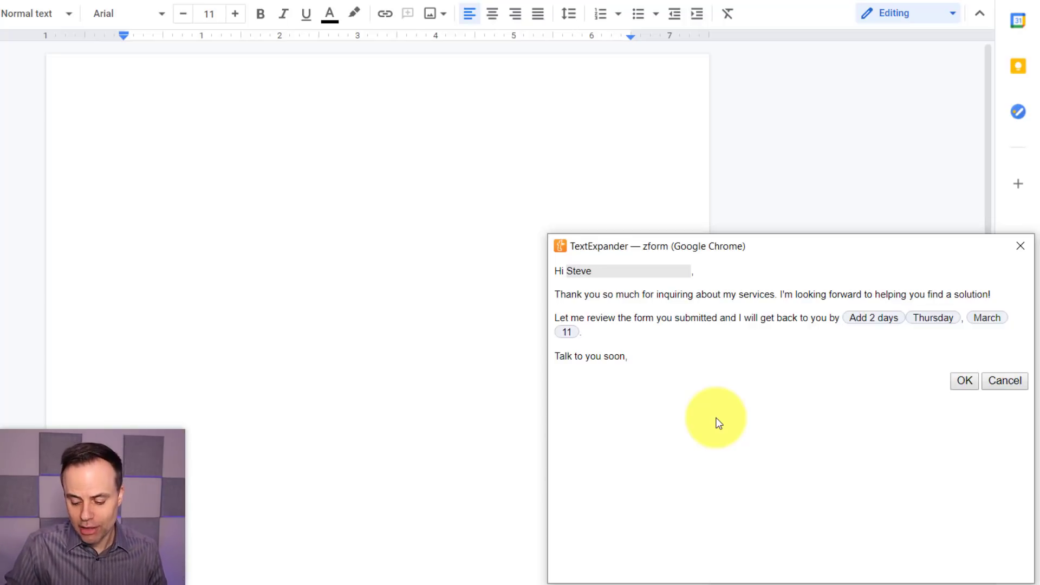
pyautogui.press('Return')
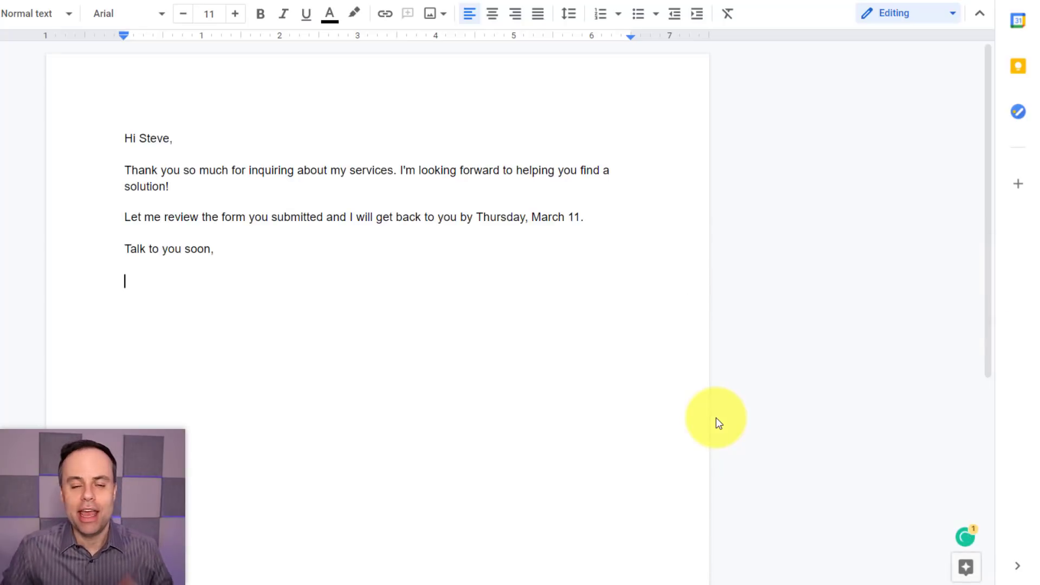